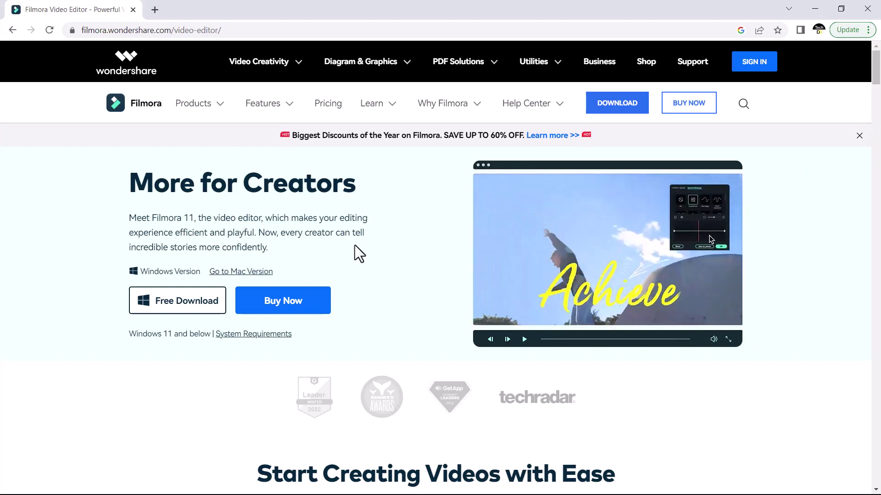
# Step: Scroll down through the Filmora video editor web page in Chrome, then back up
pyautogui.scroll(-7, 339, 213)
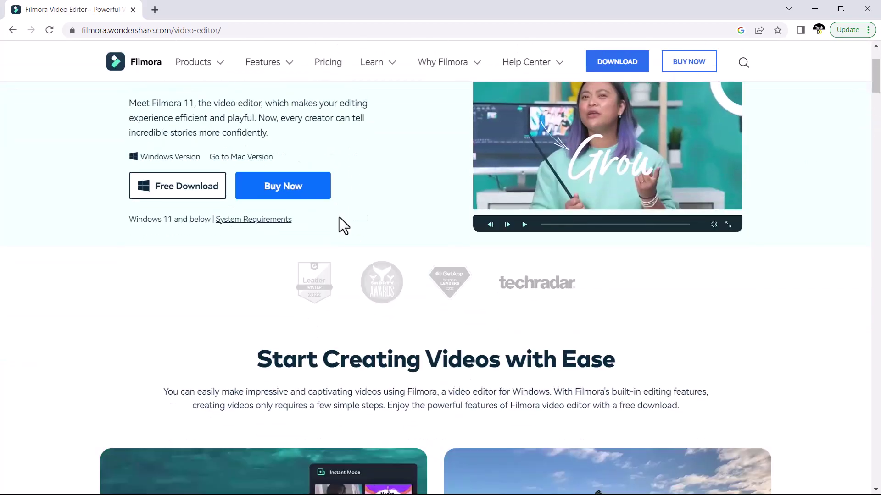
pyautogui.scroll(-1, 338, 225)
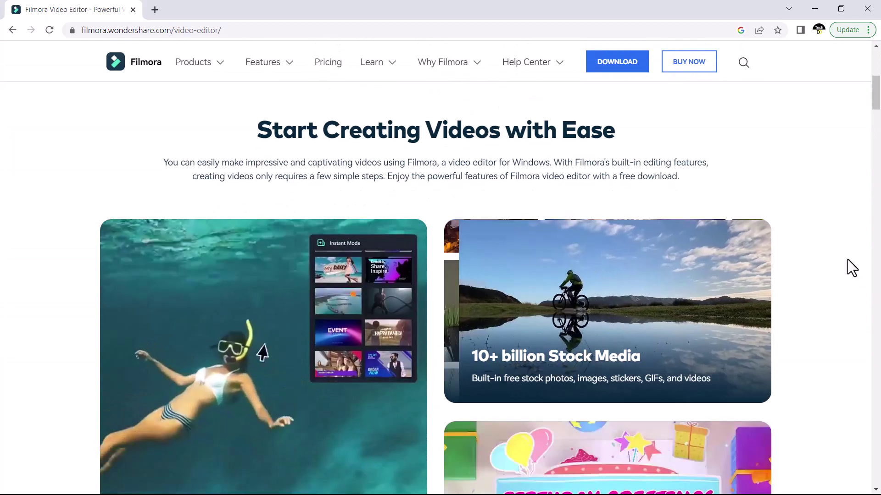
pyautogui.scroll(-1, 847, 264)
pyautogui.scroll(-1, 845, 260)
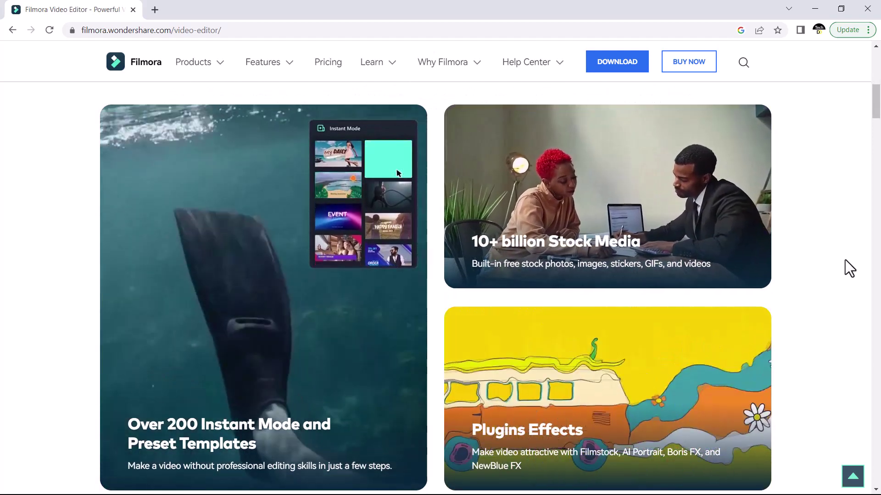
pyautogui.scroll(-7, 845, 259)
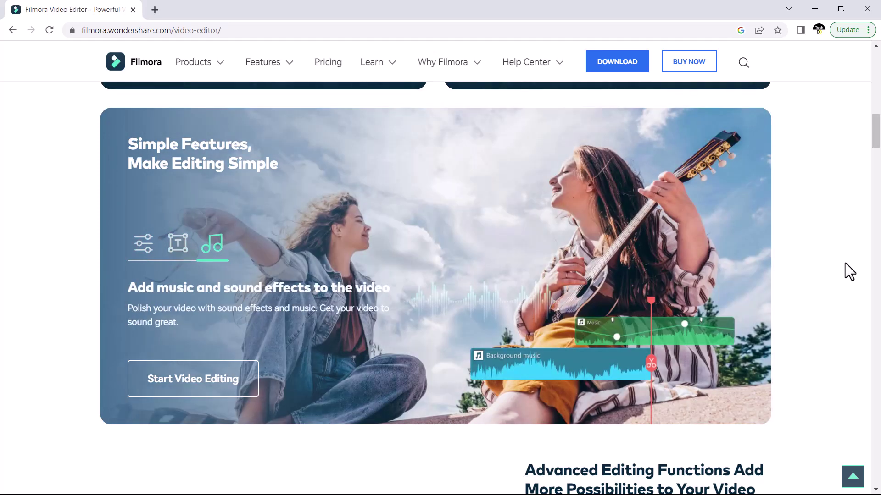
pyautogui.scroll(-7, 845, 263)
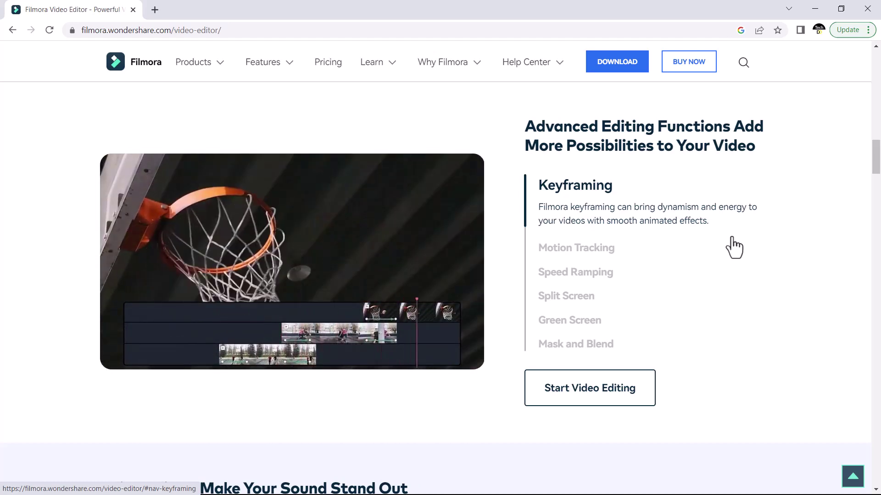
pyautogui.scroll(15, 817, 362)
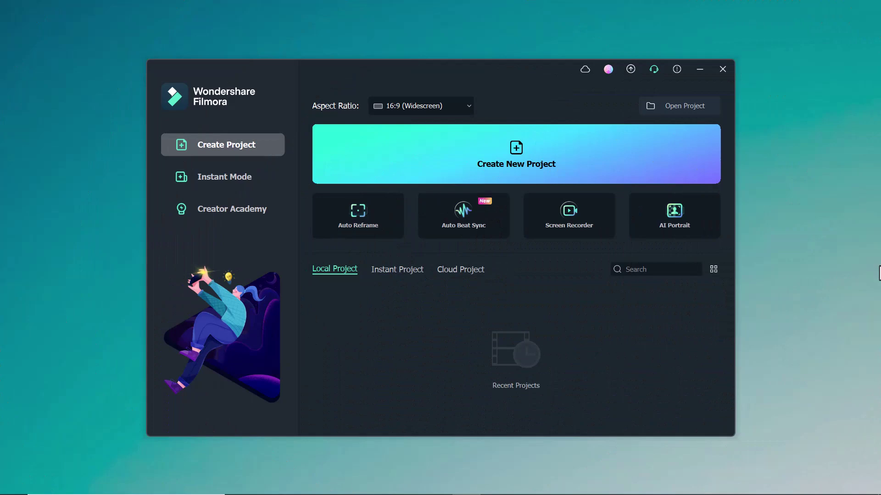
# Step: Create a new blank project from the Filmora start screen
pyautogui.click(553, 152)
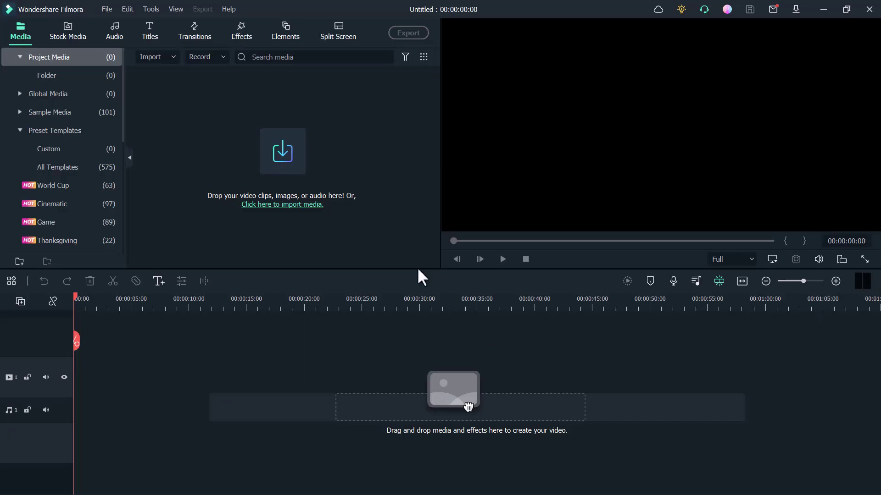
# Step: Download the four-column Split Screen 17 template from the Basic split-screen templates
pyautogui.click(339, 44)
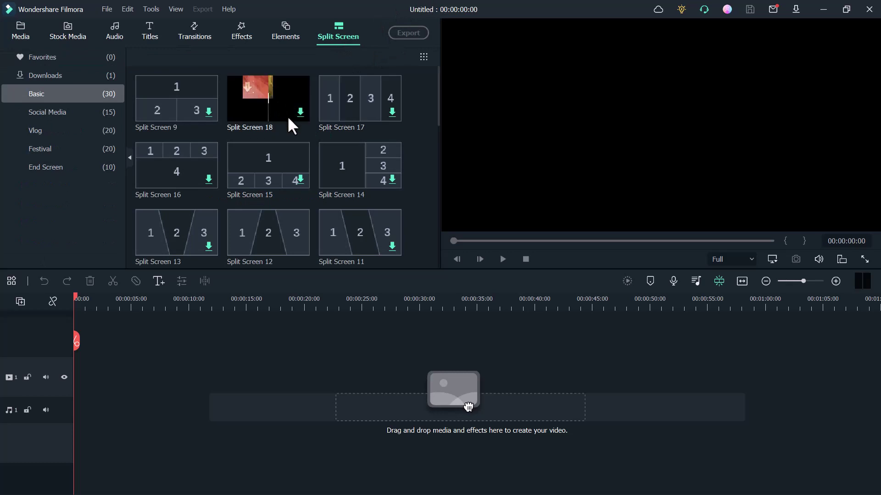
pyautogui.scroll(-2, 285, 111)
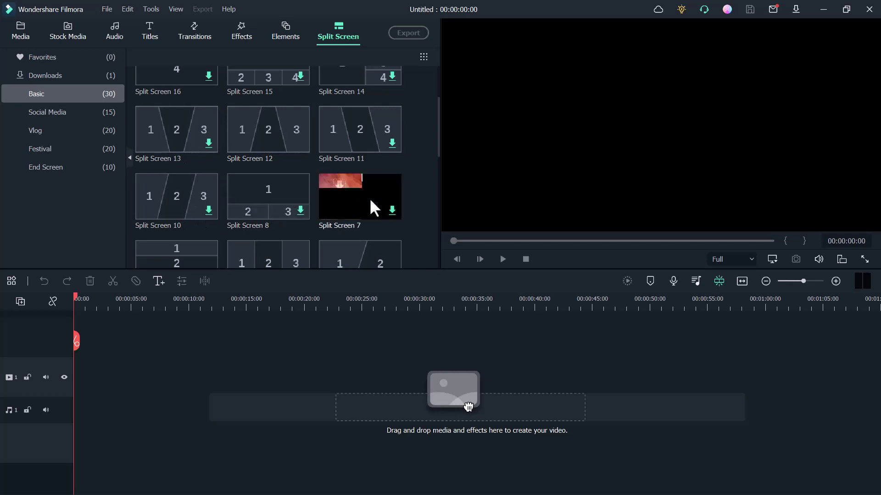
pyautogui.scroll(3, 364, 199)
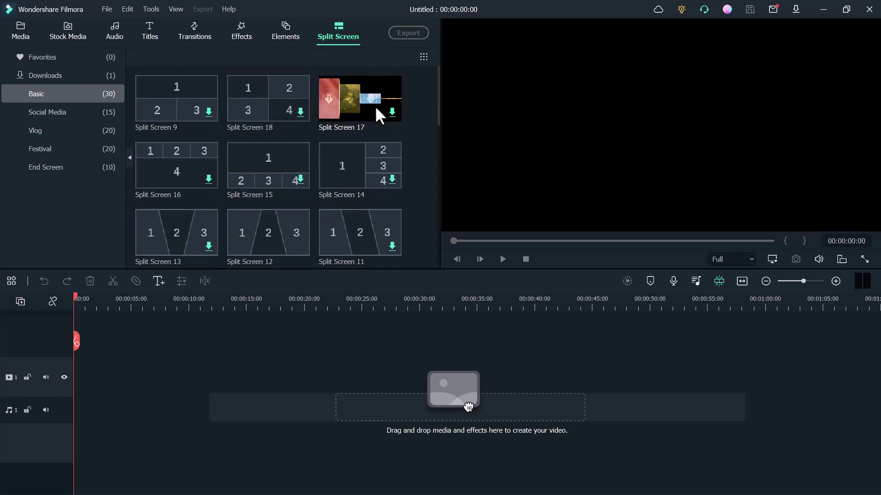
pyautogui.click(392, 112)
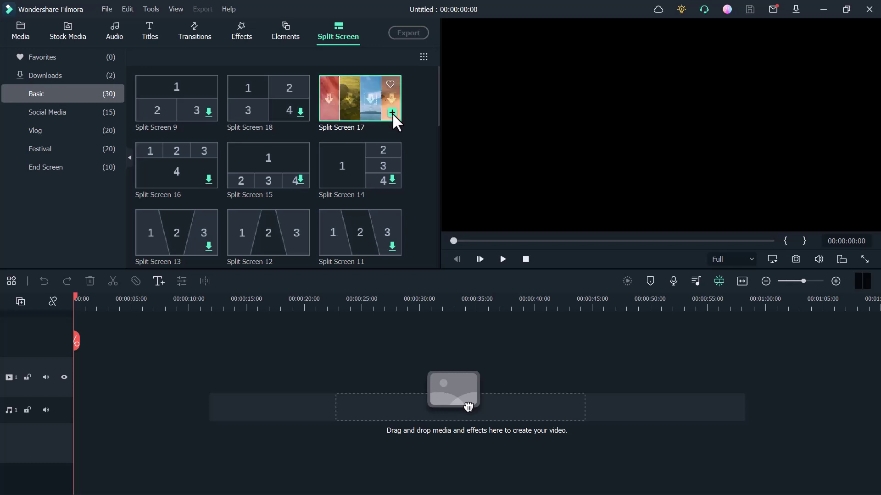
# Step: Add Split Screen 17 to the timeline with the playhead at 0, then start importing media
pyautogui.click(392, 111)
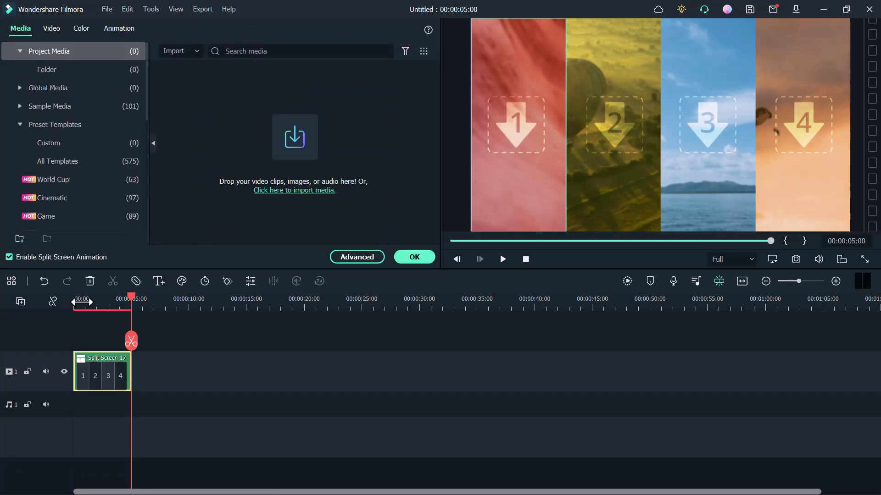
pyautogui.moveTo(131, 297); pyautogui.dragTo(75, 302)
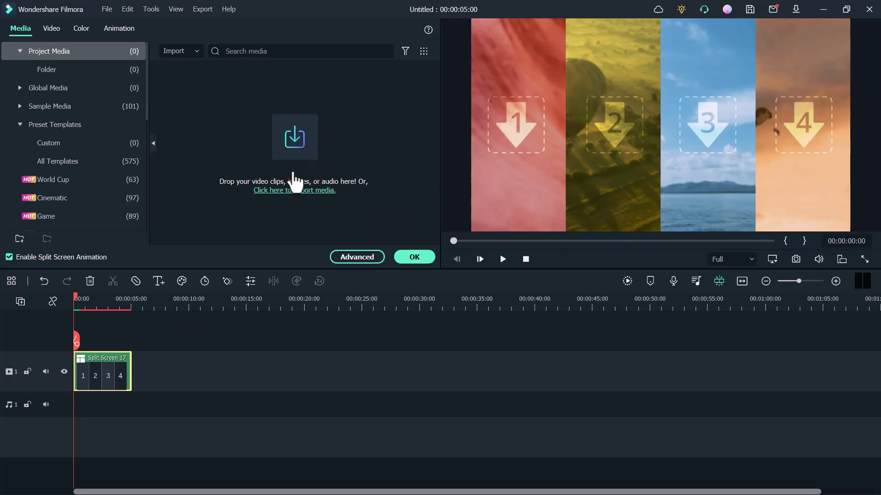
pyautogui.click(295, 191)
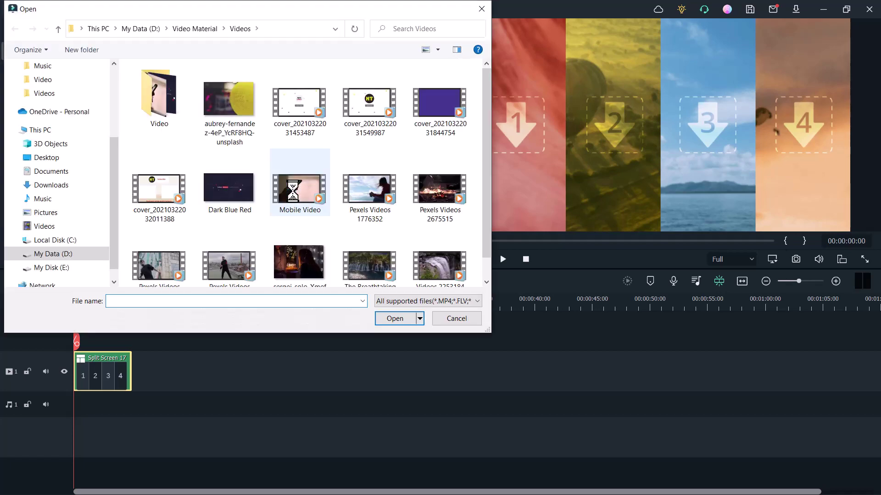
# Step: Import the cliff clip, Videos 2253184, Pexels Videos 2795750 and 2795730 into Project Media
pyautogui.click(369, 264)
pyautogui.keyDown('ctrl'); pyautogui.click(440, 246); pyautogui.keyUp('ctrl')
pyautogui.keyDown('ctrl'); pyautogui.click(240, 243); pyautogui.keyUp('ctrl')
pyautogui.keyDown('ctrl'); pyautogui.click(169, 240); pyautogui.keyUp('ctrl')
pyautogui.click(393, 320)
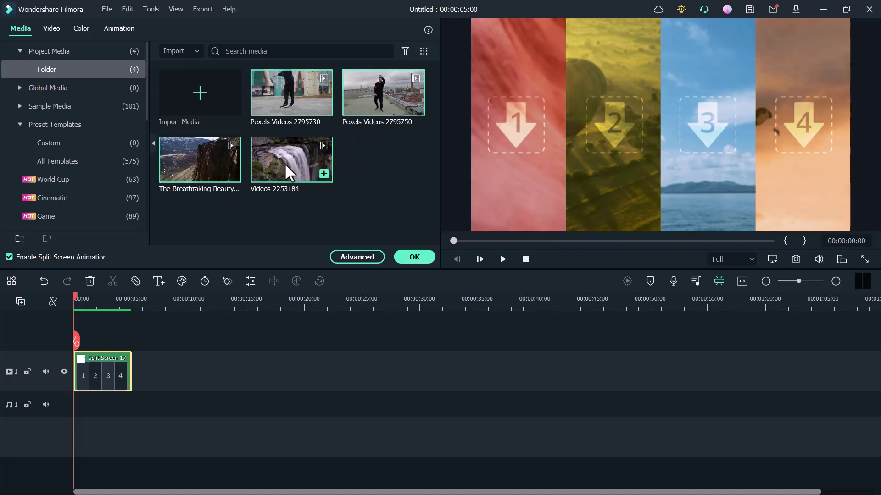
# Step: Place the waterfall, Pexels 2795750 and Pexels 2795730 clips in panels one to three
pyautogui.moveTo(285, 163); pyautogui.dragTo(514, 144)
pyautogui.moveTo(202, 176); pyautogui.dragTo(785, 132)
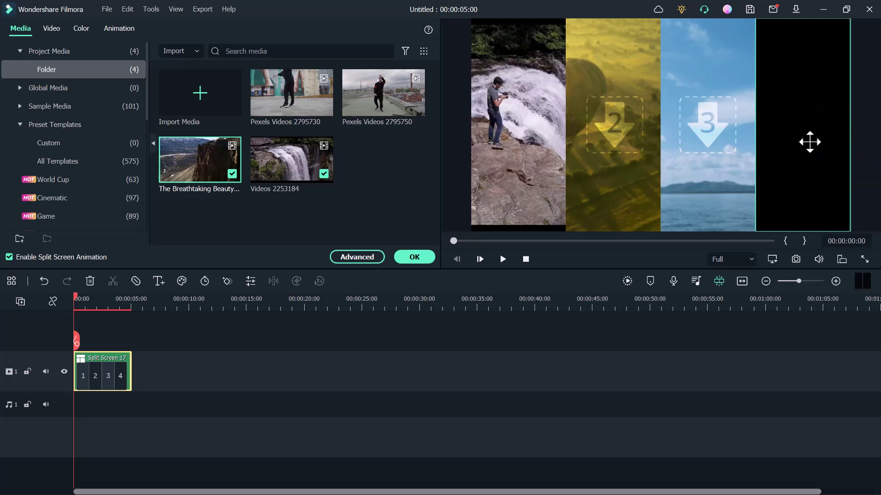
pyautogui.moveTo(806, 152)
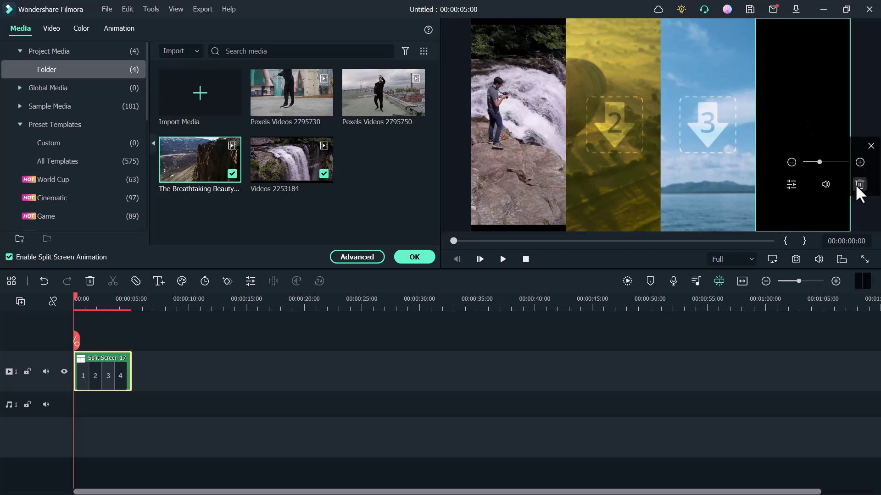
pyautogui.click(855, 183)
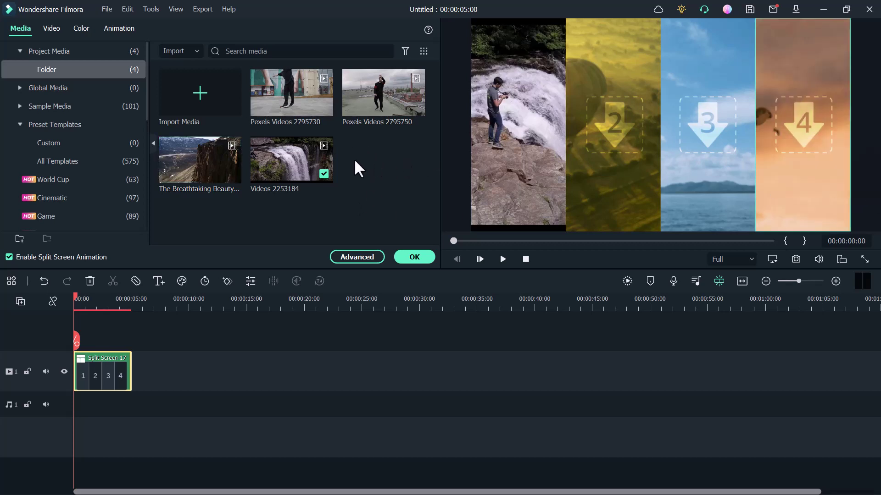
pyautogui.moveTo(381, 91); pyautogui.dragTo(596, 118)
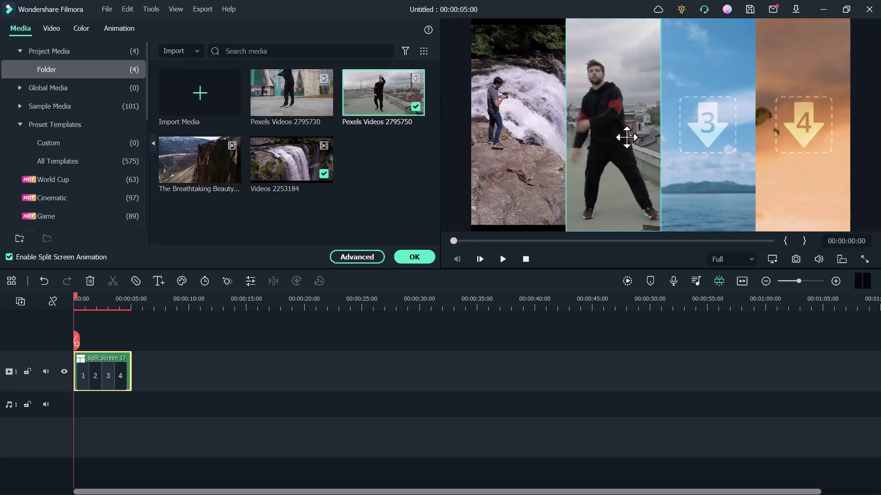
pyautogui.moveTo(320, 112); pyautogui.dragTo(700, 131)
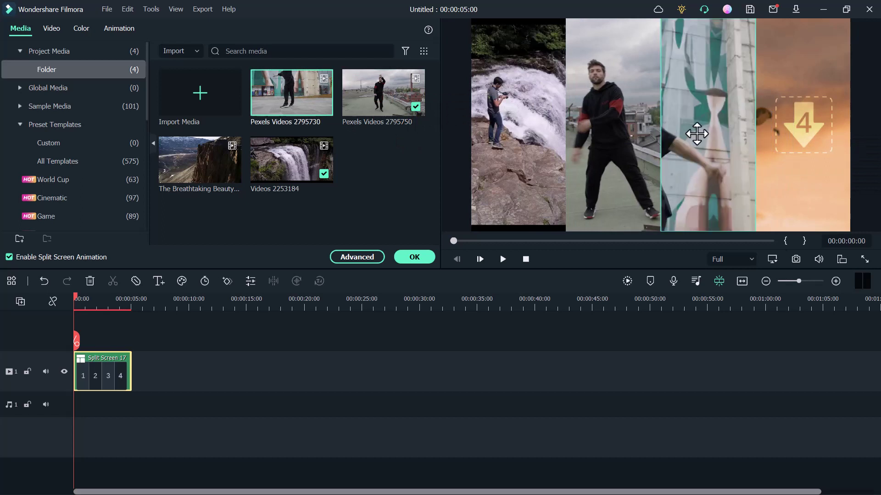
pyautogui.click(504, 199)
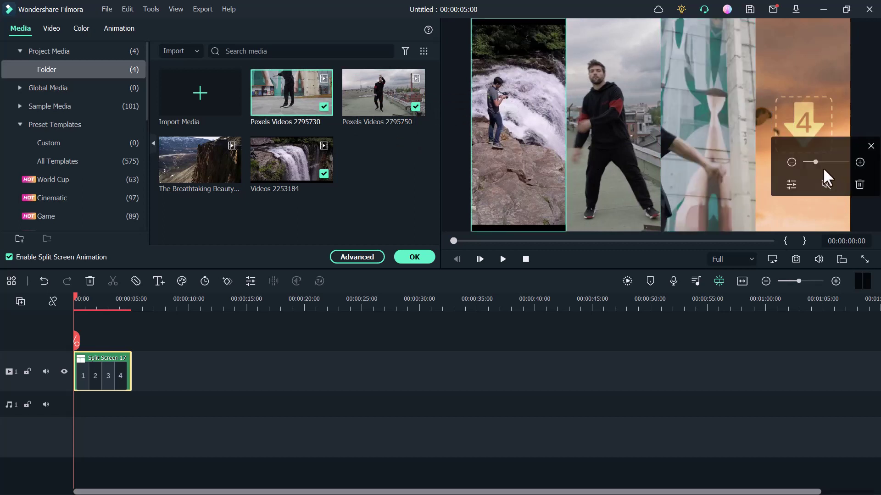
# Step: Enlarge the waterfall, recentre and slightly enlarge the third dancer, and drop the cliff into panel four
pyautogui.moveTo(815, 161); pyautogui.dragTo(816, 161)
pyautogui.click(791, 105)
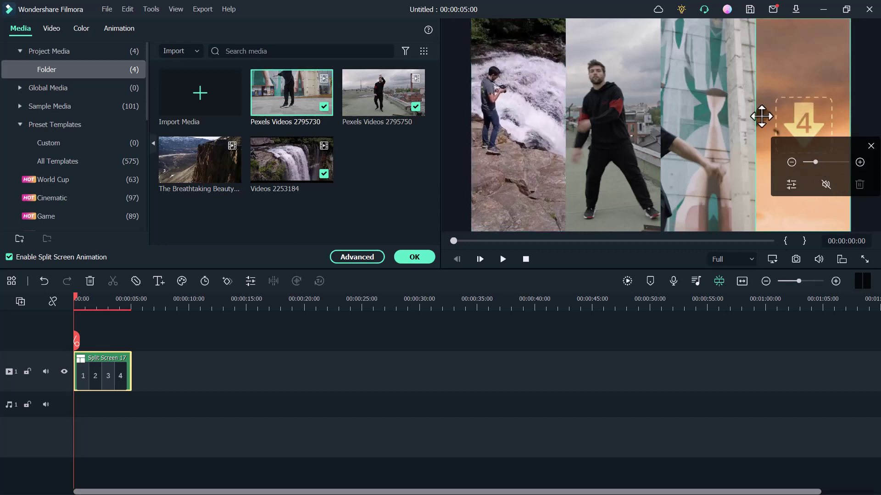
pyautogui.moveTo(689, 134); pyautogui.dragTo(771, 133)
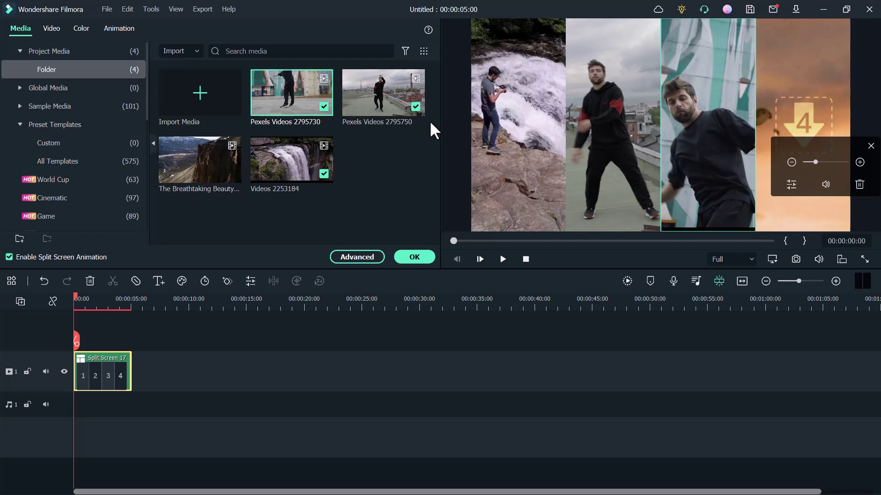
pyautogui.click(817, 162)
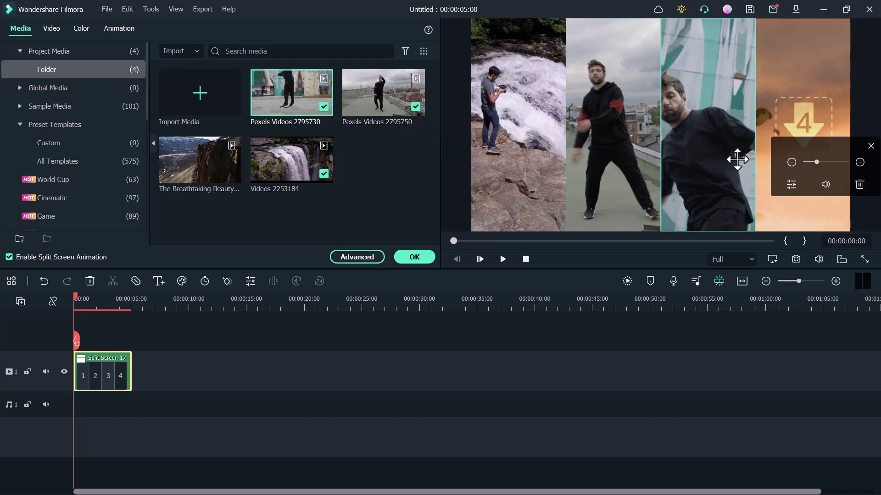
pyautogui.moveTo(685, 147); pyautogui.dragTo(689, 147)
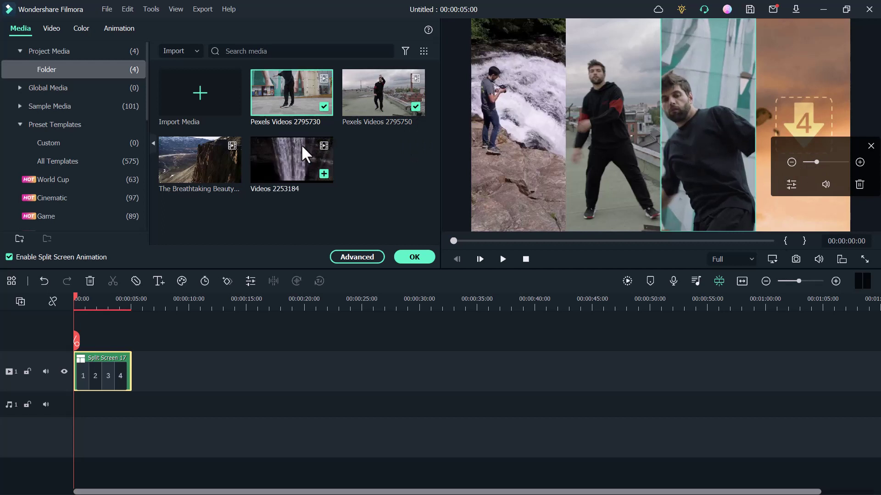
pyautogui.moveTo(207, 155); pyautogui.dragTo(803, 143)
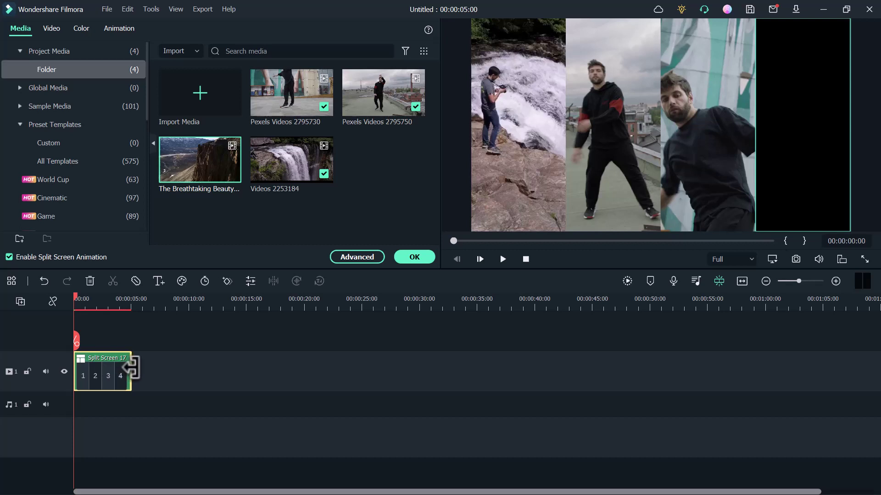
# Step: Extend the split-screen clip to 00:00:11:00, render the preview, and play it back
pyautogui.moveTo(130, 367); pyautogui.dragTo(200, 372)
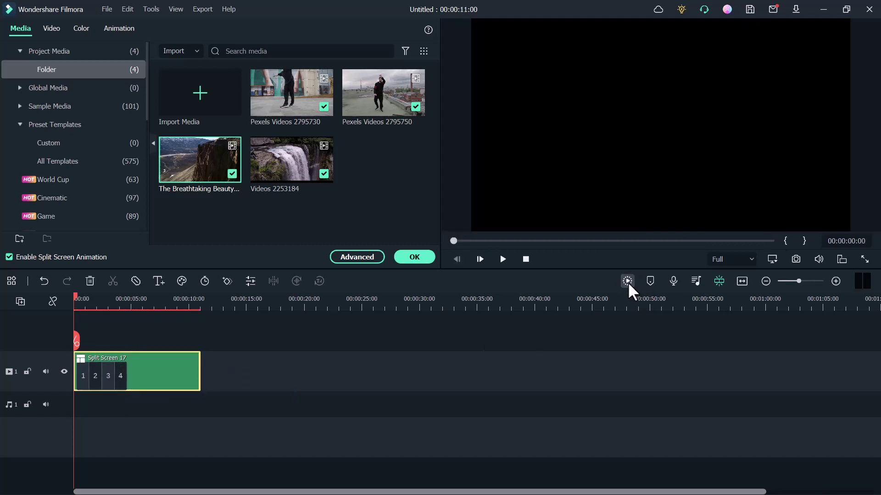
pyautogui.click(627, 281)
pyautogui.press('space')
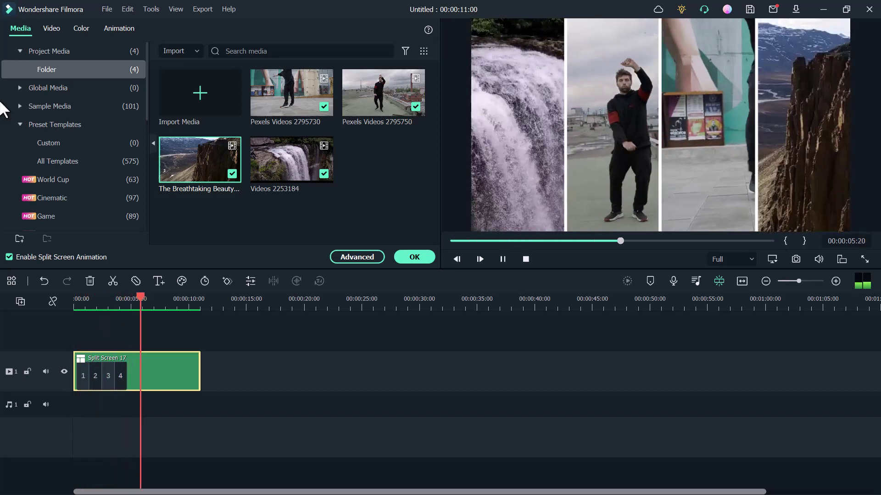
pyautogui.press('space')
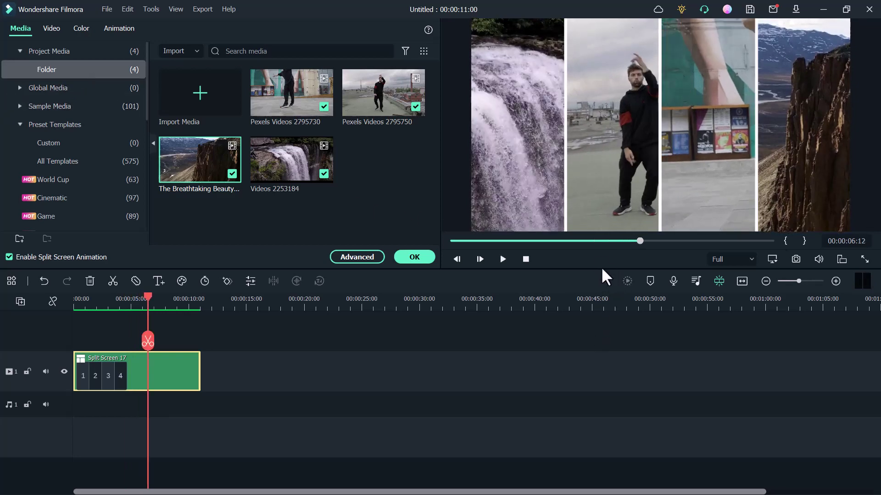
# Step: Confirm the split-screen edits with OK and return to the template library
pyautogui.click(414, 257)
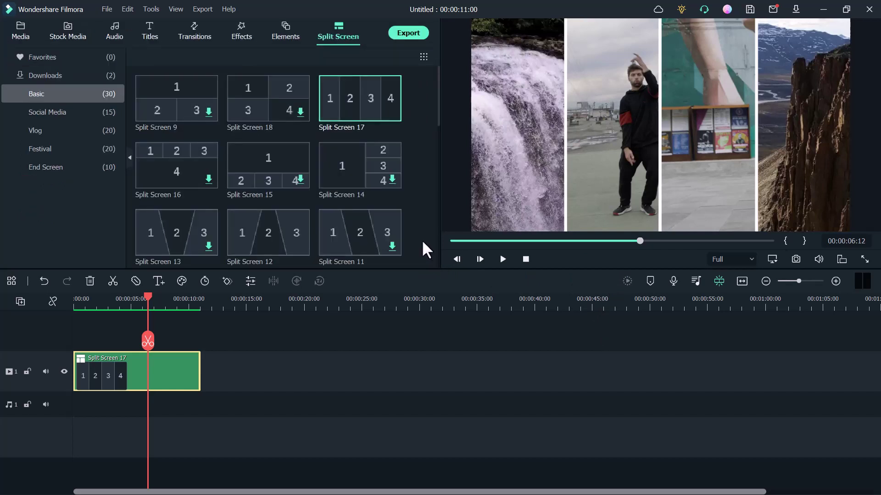
# Step: Open the Export dialog for the 11-second split-screen video
pyautogui.click(402, 34)
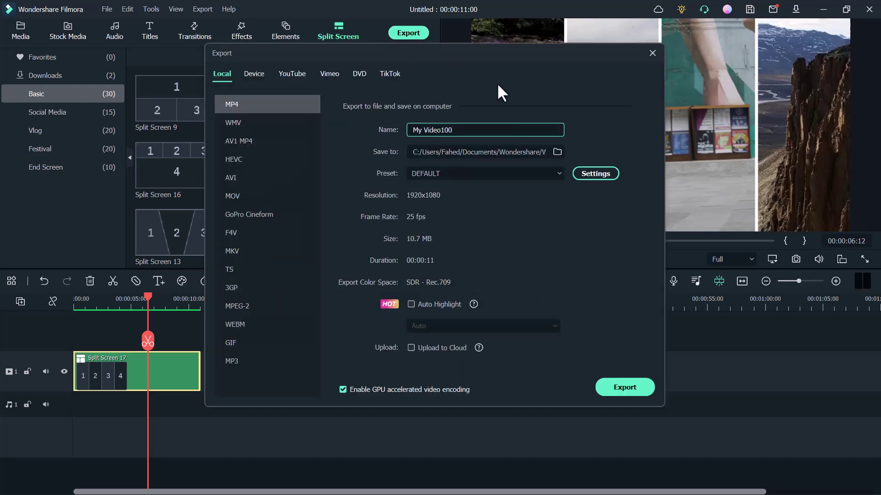